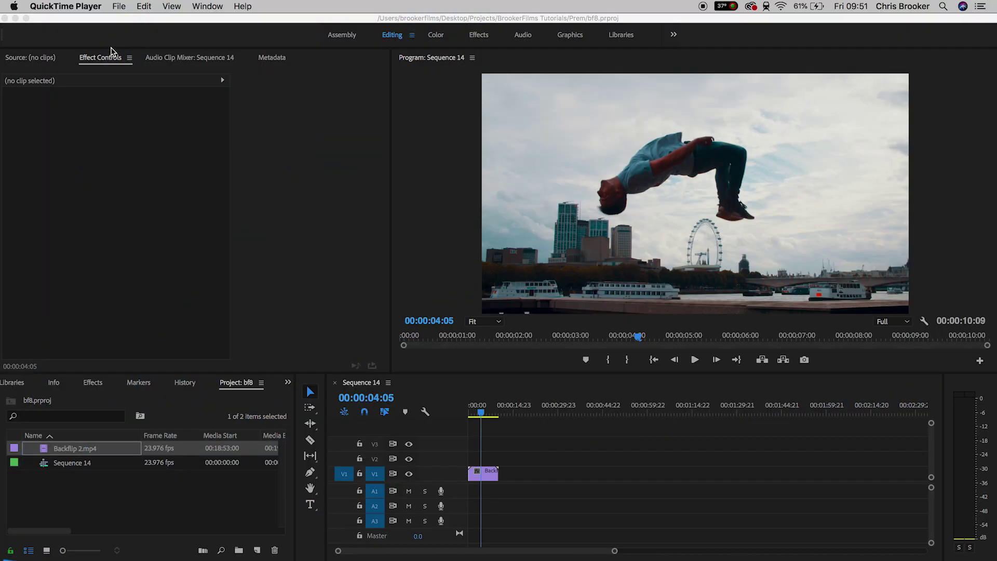
Fit the Backflip 2.mp4 clip to the timeline and play it from about two seconds
{"action": "left_click", "coordinate": [589, 440]}
{"action": "key", "text": "backslash"}
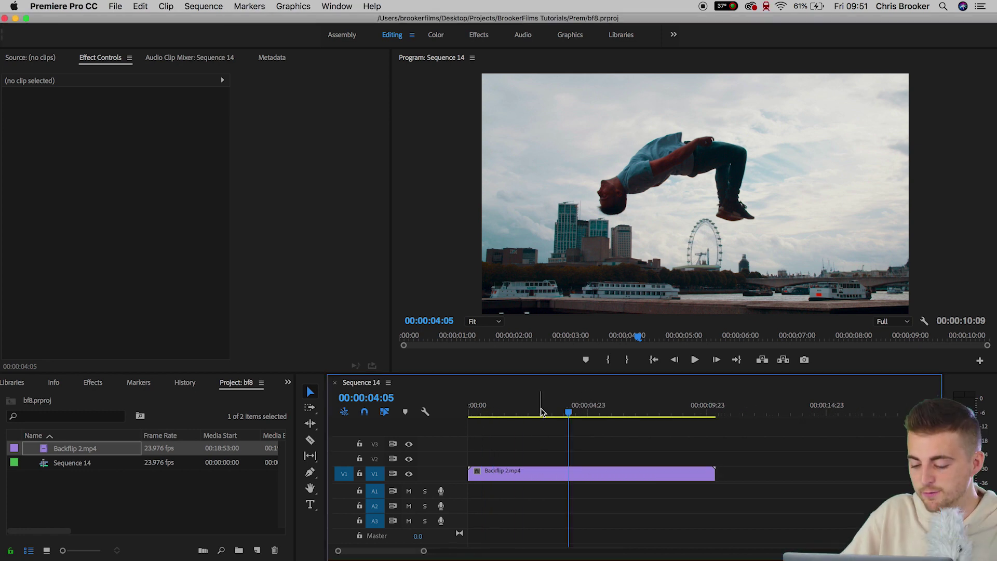
{"action": "left_click", "coordinate": [525, 412]}
{"action": "key", "text": "space"}
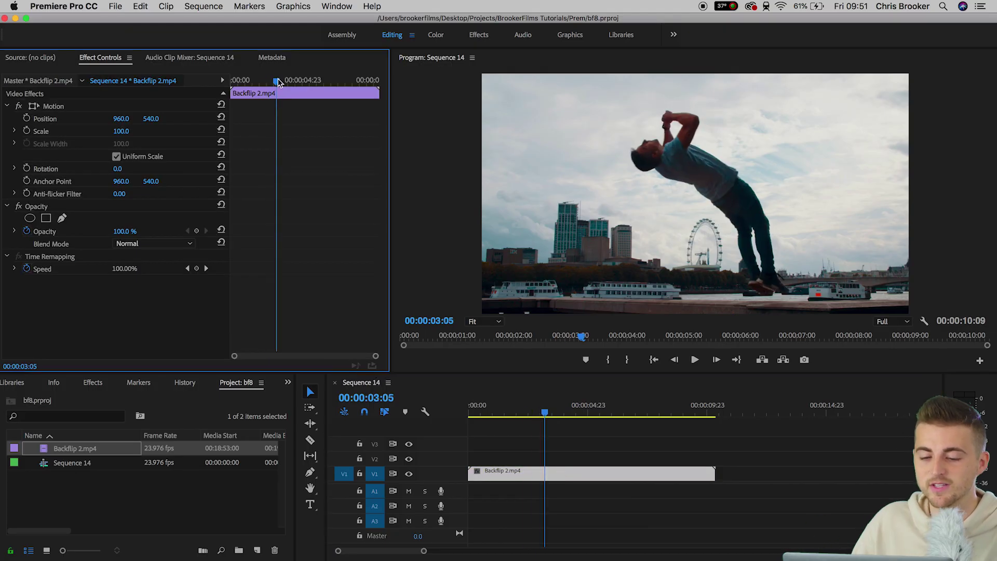
Scrub the Effect Controls playhead to about 00:00:03:17, with the jumper upside down mid-air
{"action": "left_click_drag", "start_coordinate": [275, 81], "coordinate": [261, 81]}
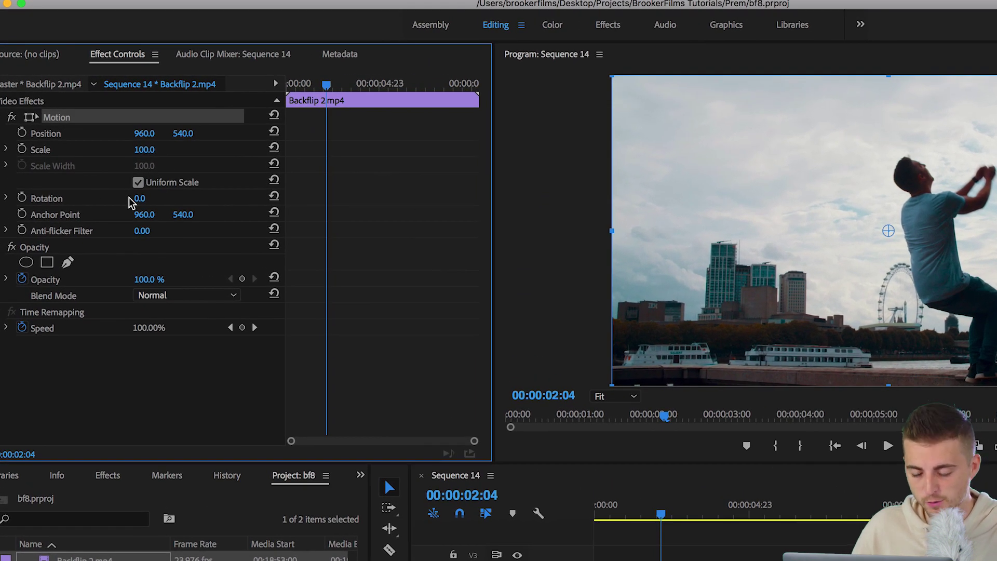
{"action": "left_click_drag", "start_coordinate": [326, 85], "coordinate": [359, 94]}
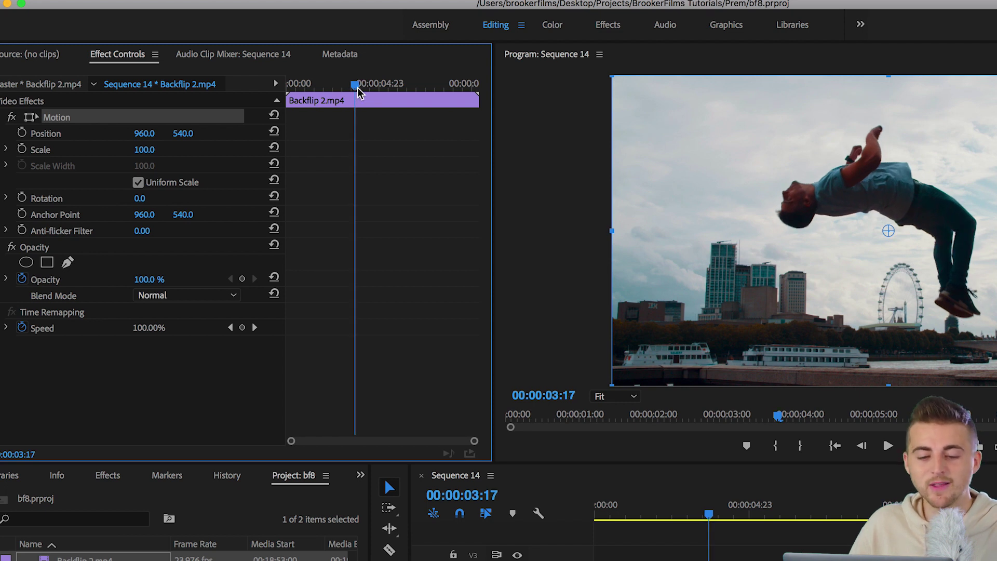
Keyframe Scale and Position at mid-flip, then set Scale to 120 a few frames later
{"action": "left_click", "coordinate": [21, 150]}
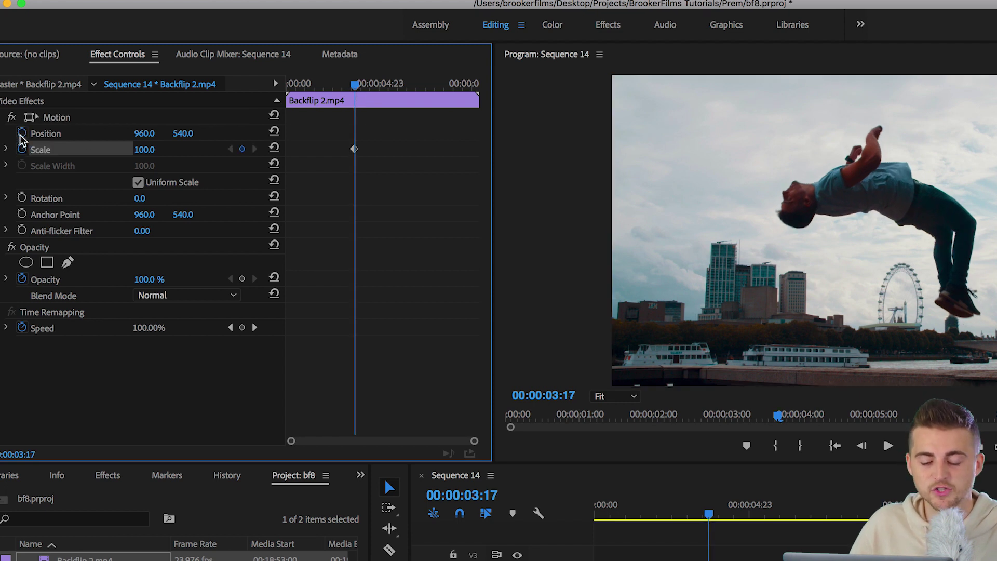
{"action": "left_click", "coordinate": [22, 133]}
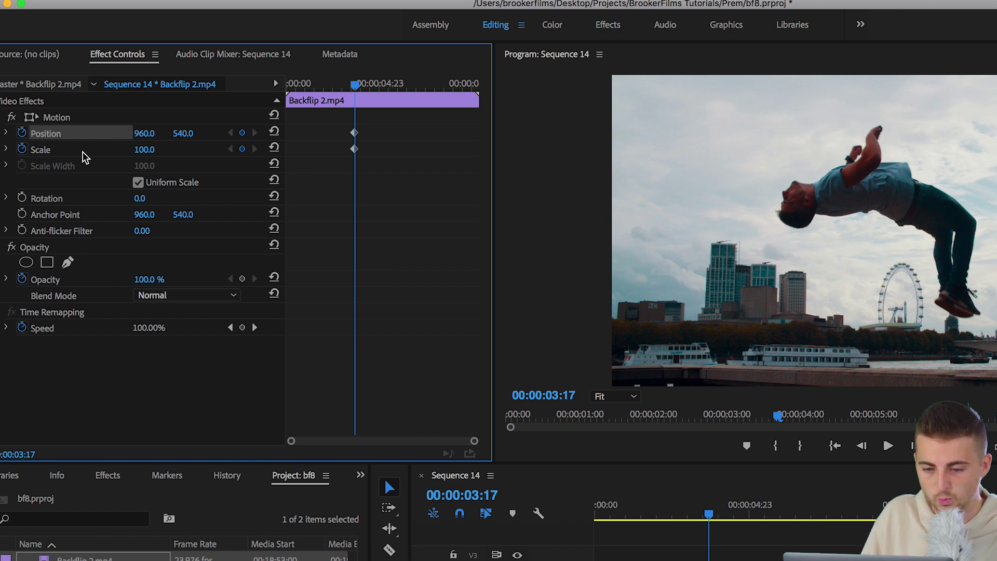
{"action": "key", "text": "Right"}
{"action": "key", "text": "Right"}
{"action": "key", "text": "Right"}
{"action": "key", "text": "Right"}
{"action": "key", "text": "Right"}
{"action": "key", "text": "Right"}
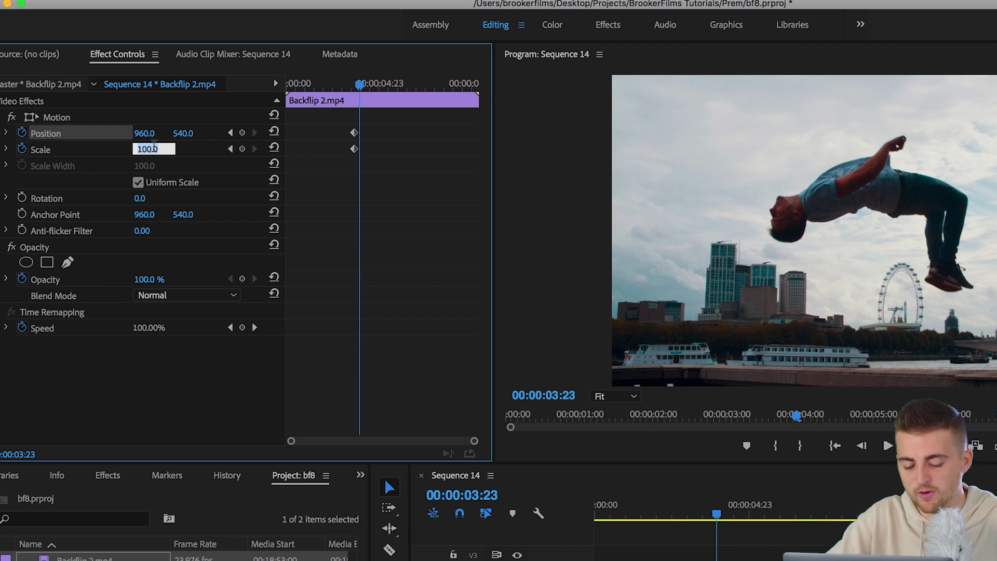
{"action": "type", "text": "120"}
{"action": "key", "text": "Return"}
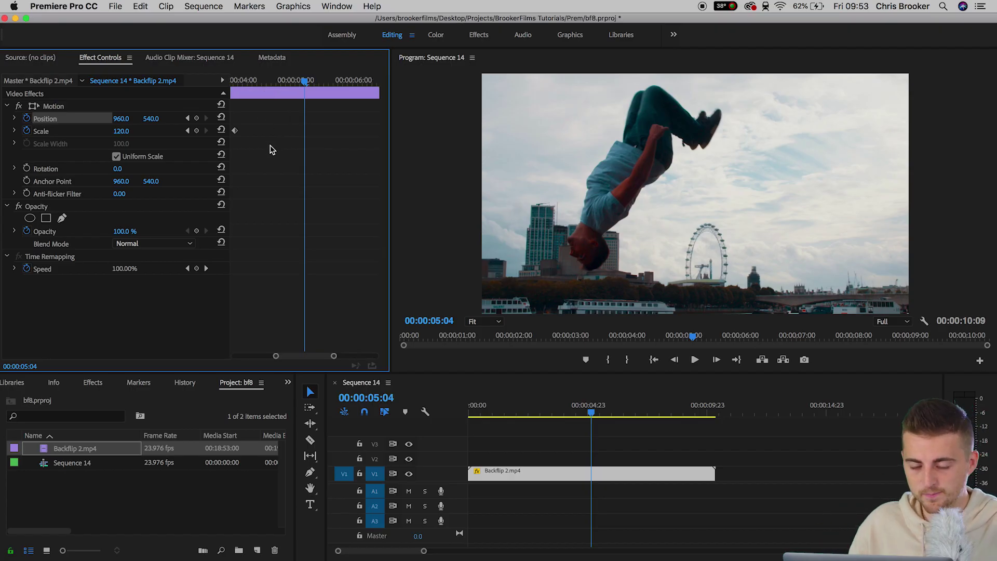
Apply Ease In temporal interpolation to the Scale and Position keyframes, then return to 00:00:03:08
{"action": "left_click_drag", "start_coordinate": [312, 356], "coordinate": [300, 356]}
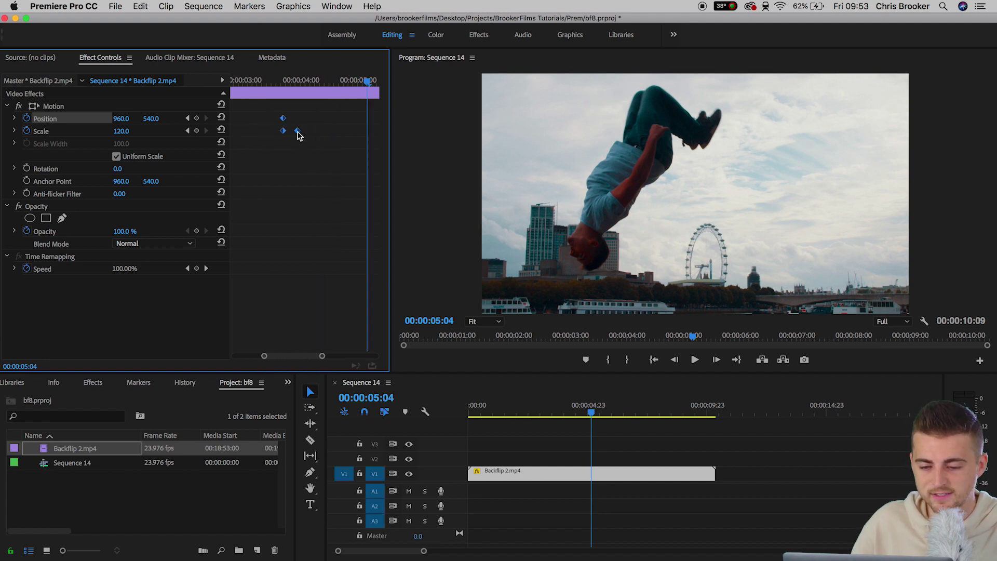
{"action": "right_click", "coordinate": [297, 132]}
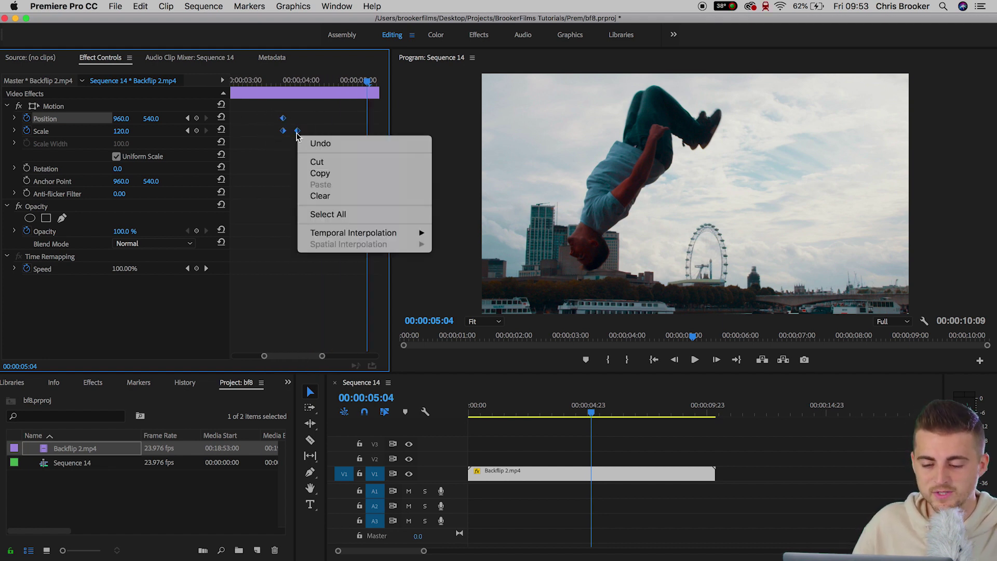
{"action": "mouse_move", "coordinate": [398, 236]}
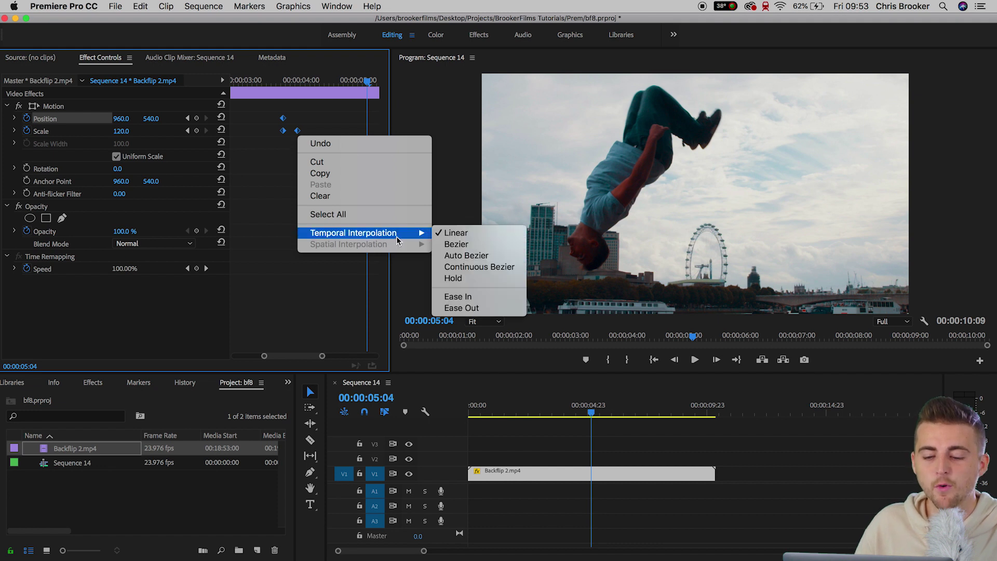
{"action": "left_click", "coordinate": [469, 299]}
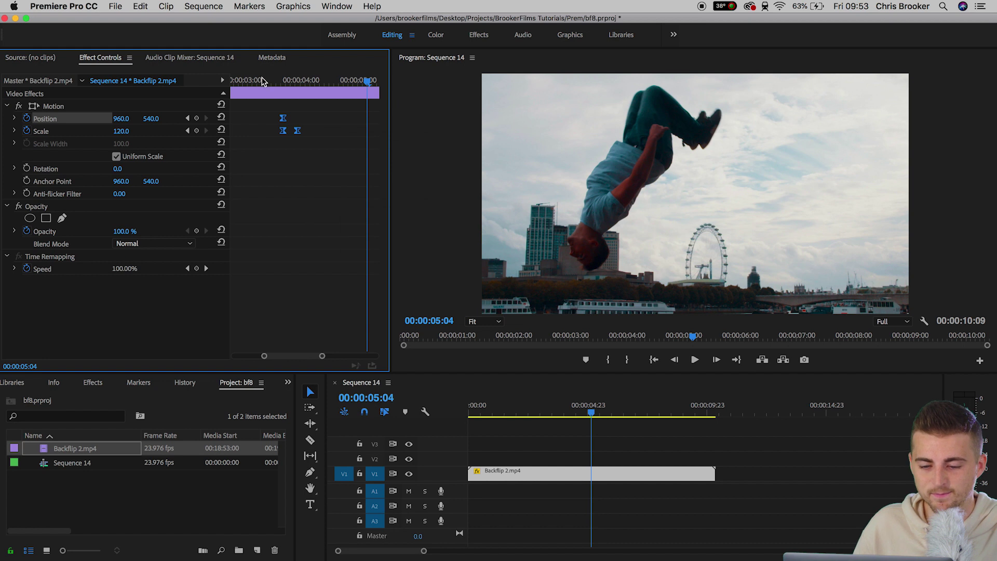
{"action": "left_click", "coordinate": [262, 81]}
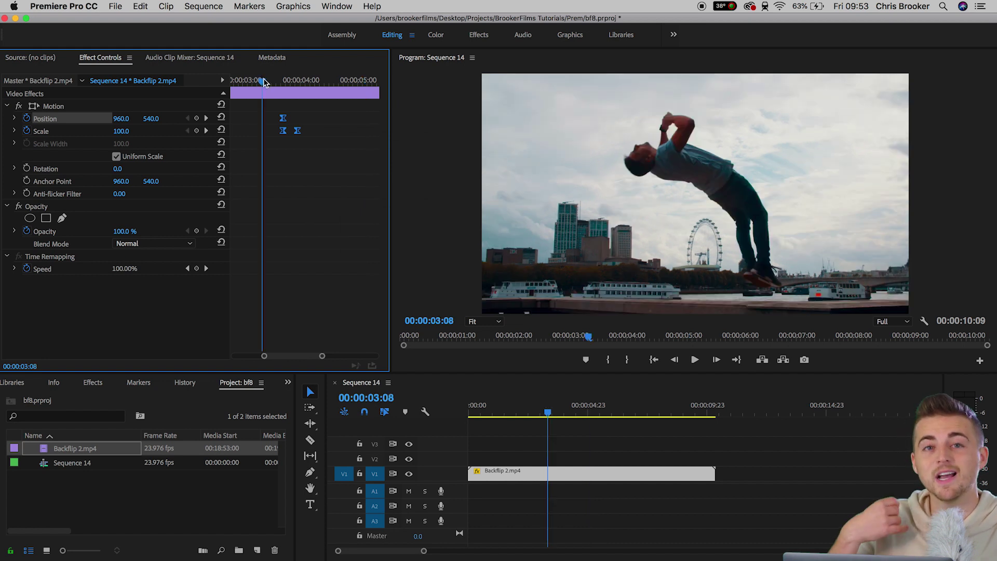
Preview the eased 100-to-120 zoom-in several times, then fit the whole clip in the keyframe timeline
{"action": "key", "text": "space"}
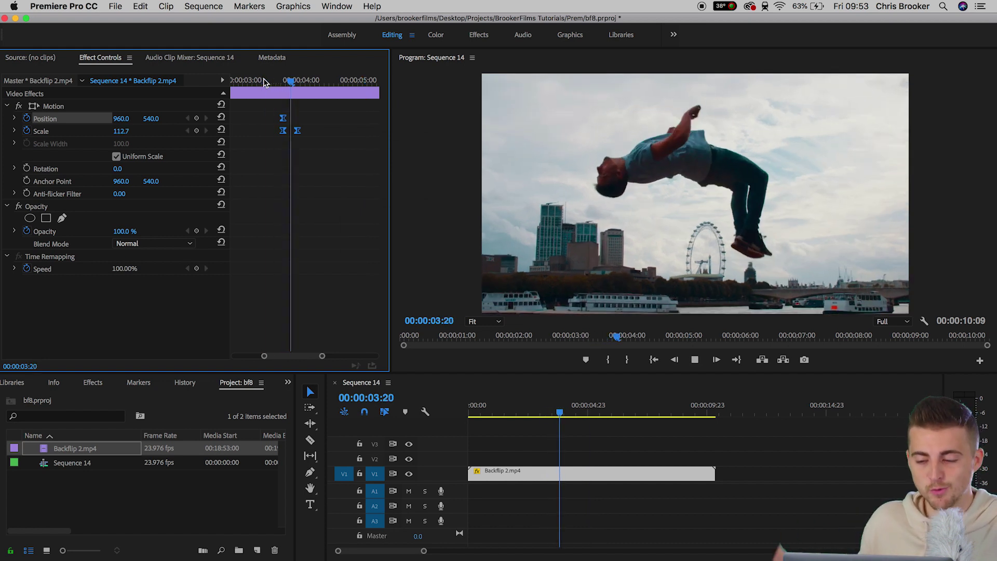
{"action": "left_click", "coordinate": [262, 81]}
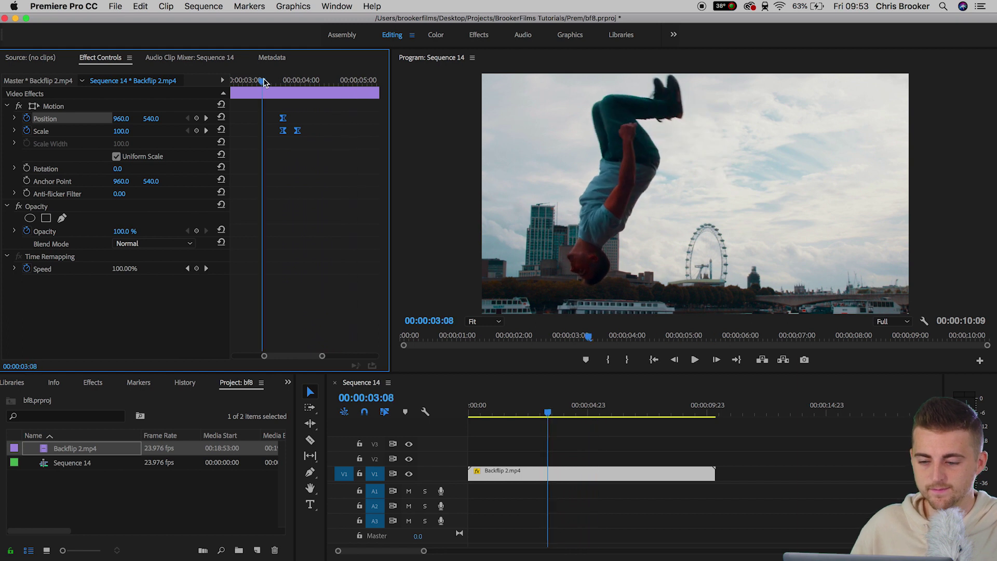
{"action": "key", "text": "space"}
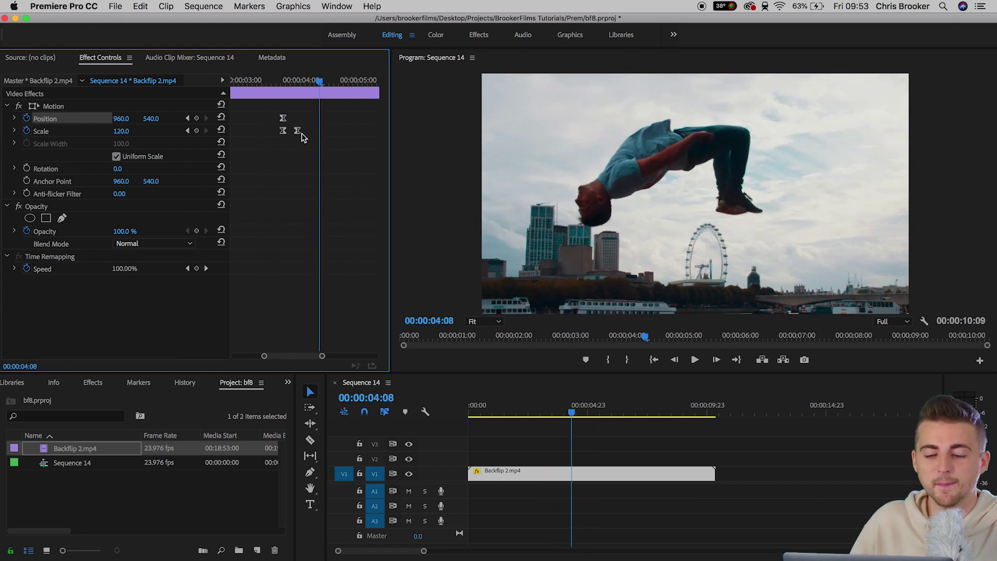
{"action": "left_click_drag", "start_coordinate": [311, 85], "coordinate": [281, 85]}
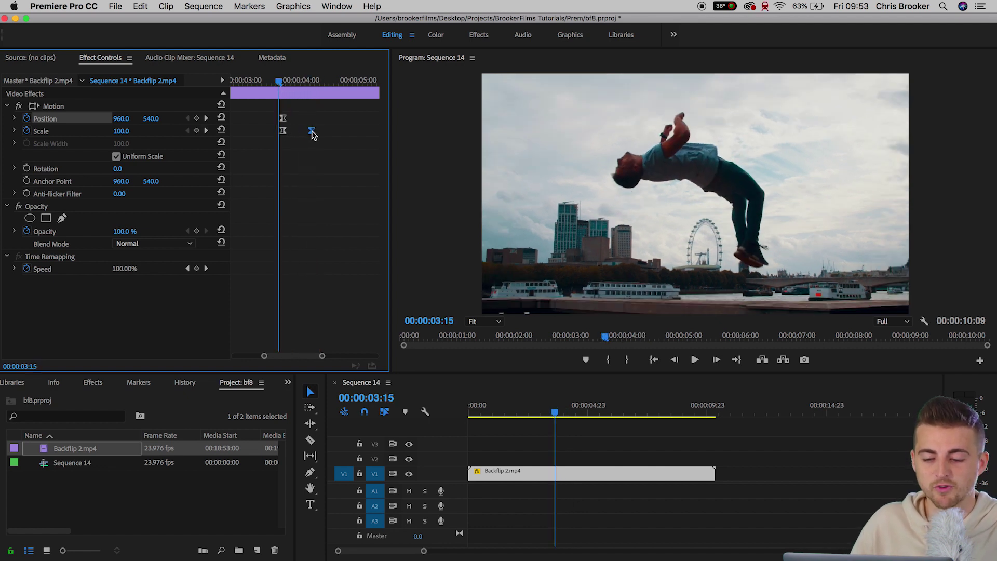
{"action": "key", "text": "space"}
{"action": "key", "text": "space"}
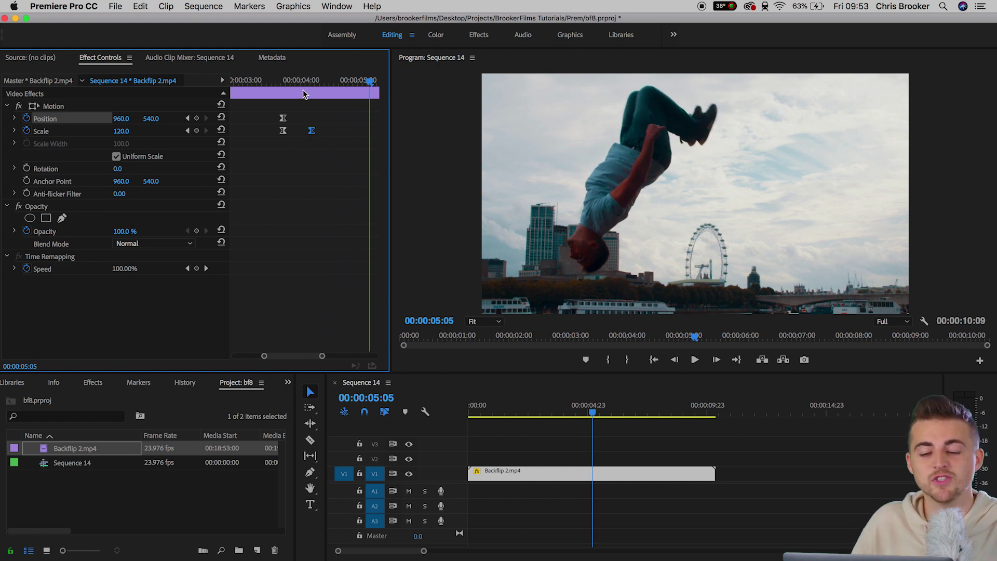
{"action": "left_click_drag", "start_coordinate": [285, 82], "coordinate": [272, 82]}
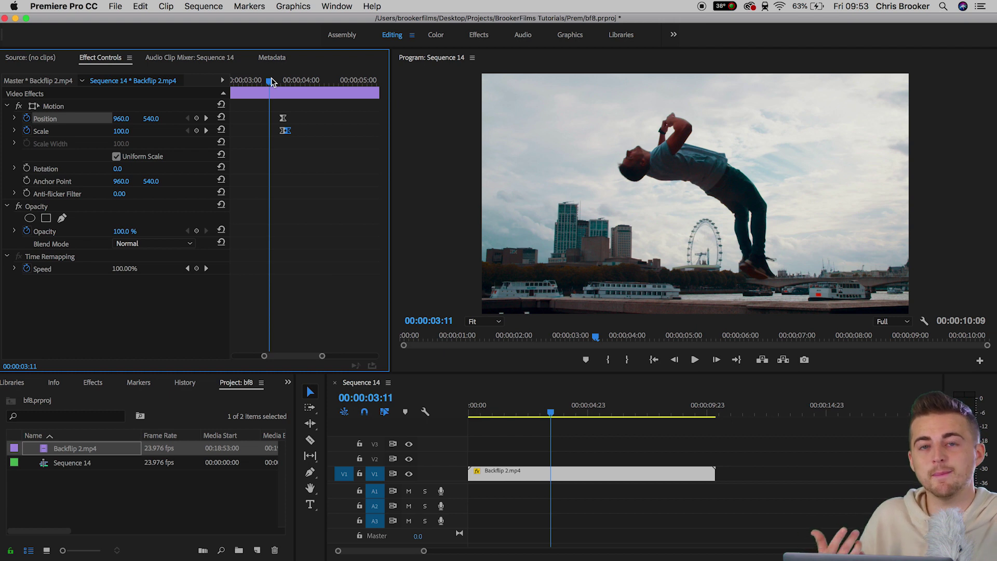
{"action": "key", "text": "space"}
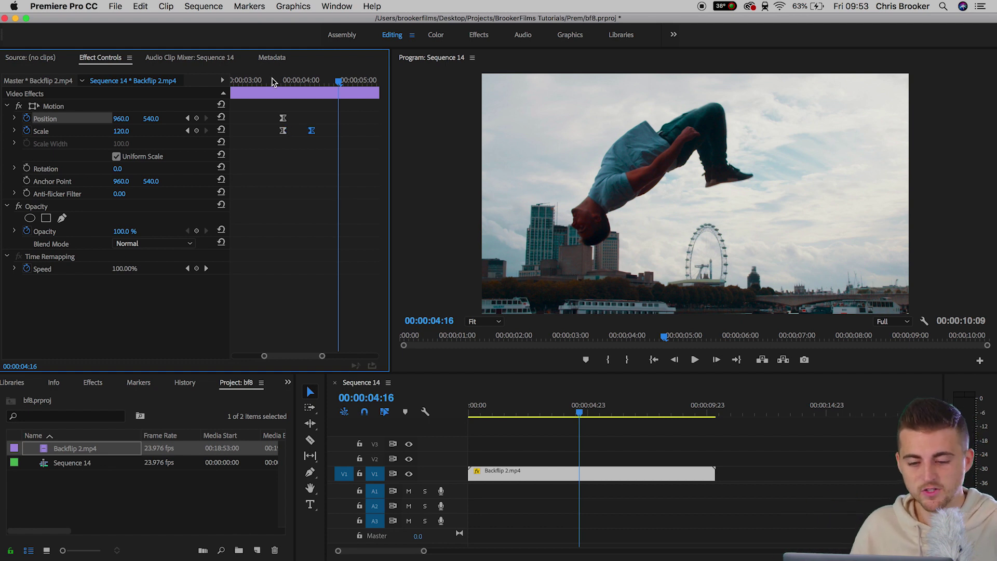
{"action": "left_click", "coordinate": [272, 82]}
{"action": "key", "text": "space"}
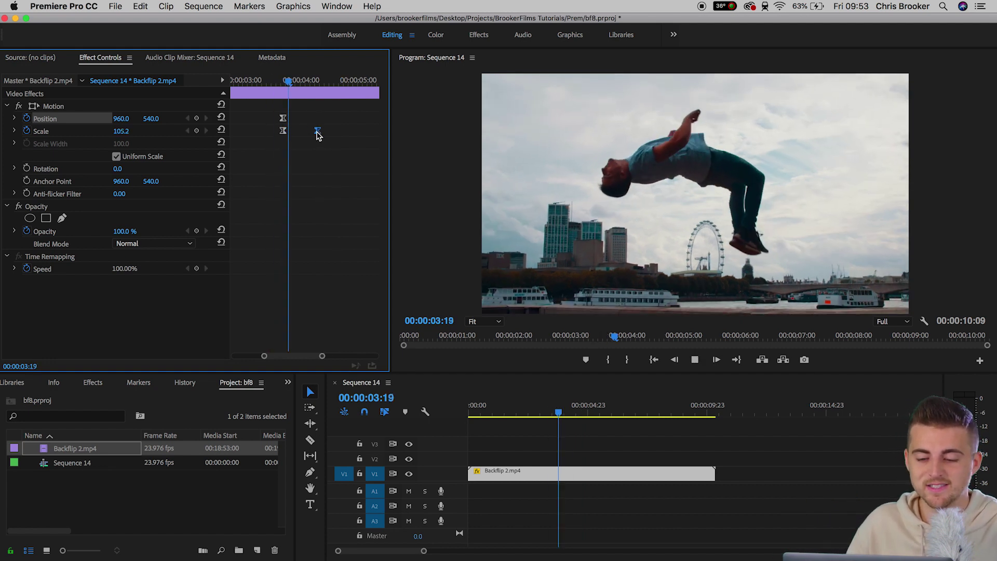
{"action": "key", "text": "space"}
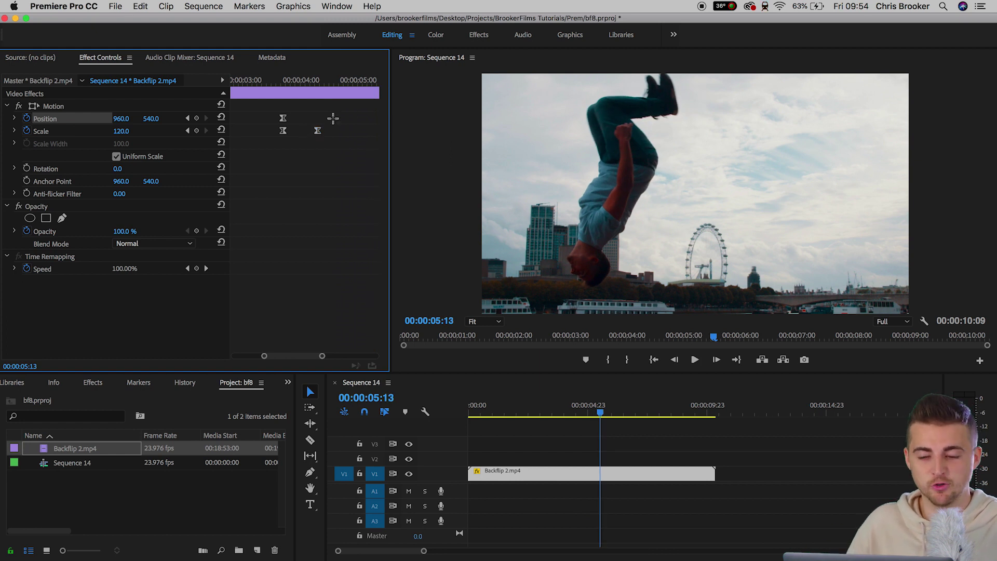
{"action": "key", "text": "backslash"}
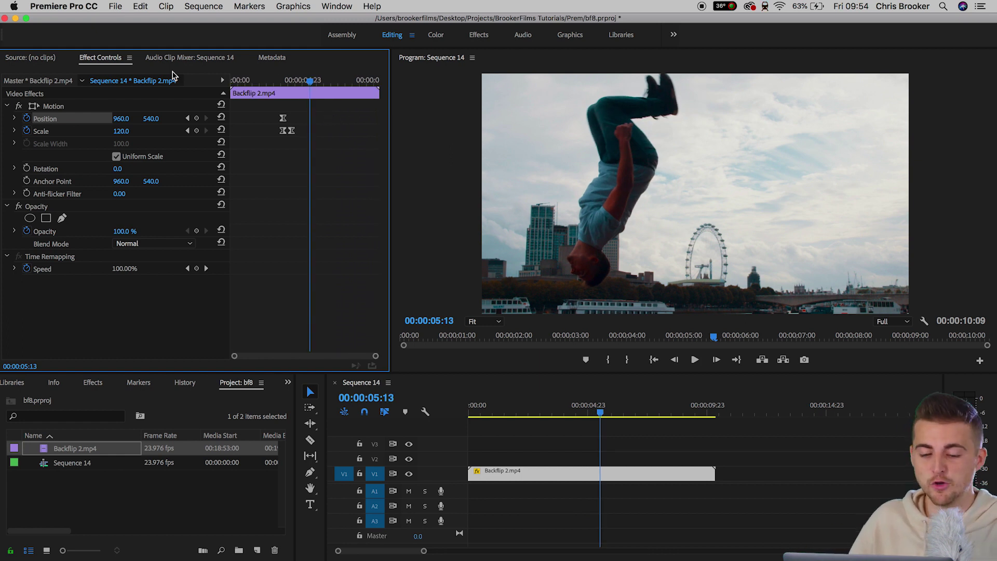
Hold Scale at 120 at 00:00:05:13, return it to 100 by 00:00:06:04, and replay the zoom
{"action": "left_click", "coordinate": [196, 131]}
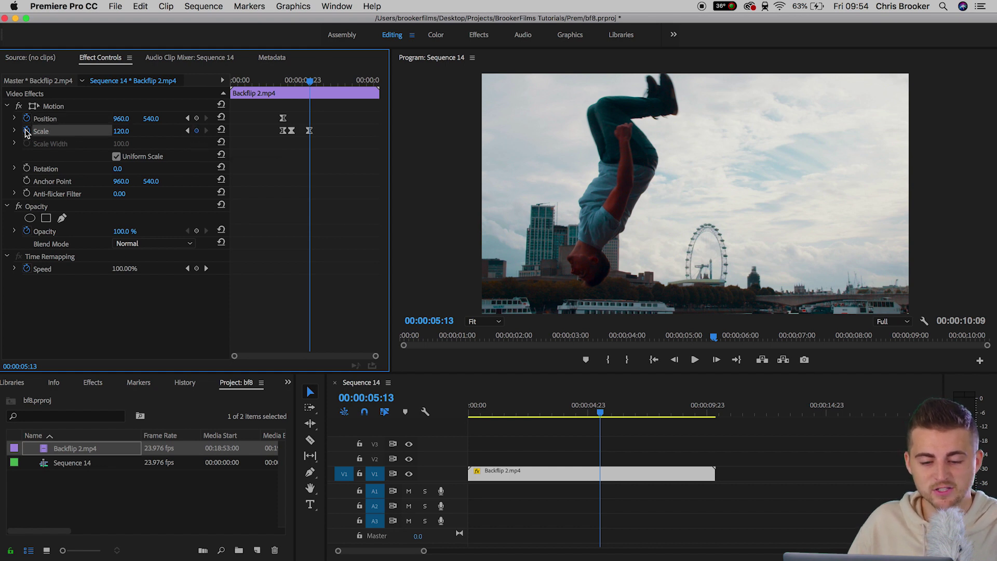
{"action": "key", "text": "Right"}
{"action": "key", "text": "Right"}
{"action": "key", "text": "Right"}
{"action": "key", "text": "Right"}
{"action": "key", "text": "Right"}
{"action": "key", "text": "Right"}
{"action": "key", "text": "Right"}
{"action": "key", "text": "Right"}
{"action": "key", "text": "Right"}
{"action": "key", "text": "Right"}
{"action": "key", "text": "Right"}
{"action": "key", "text": "Right"}
{"action": "key", "text": "Right"}
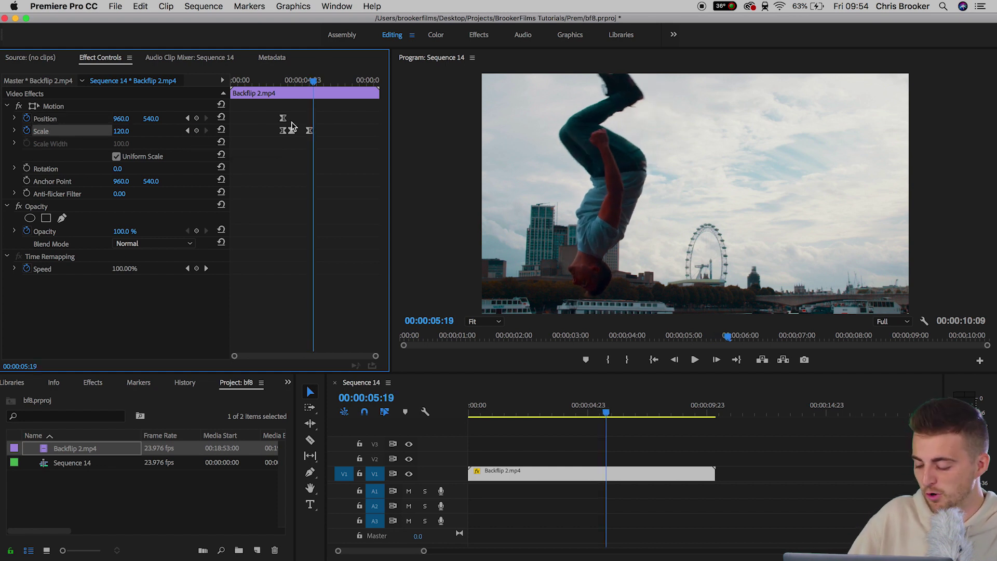
{"action": "key", "text": "Right"}
{"action": "key", "text": "Right"}
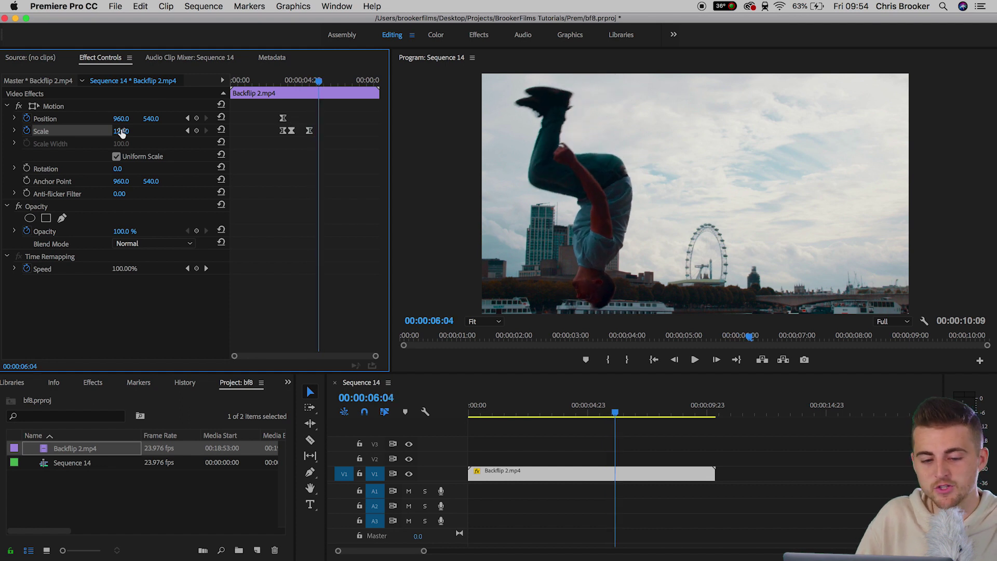
{"action": "type", "text": "100"}
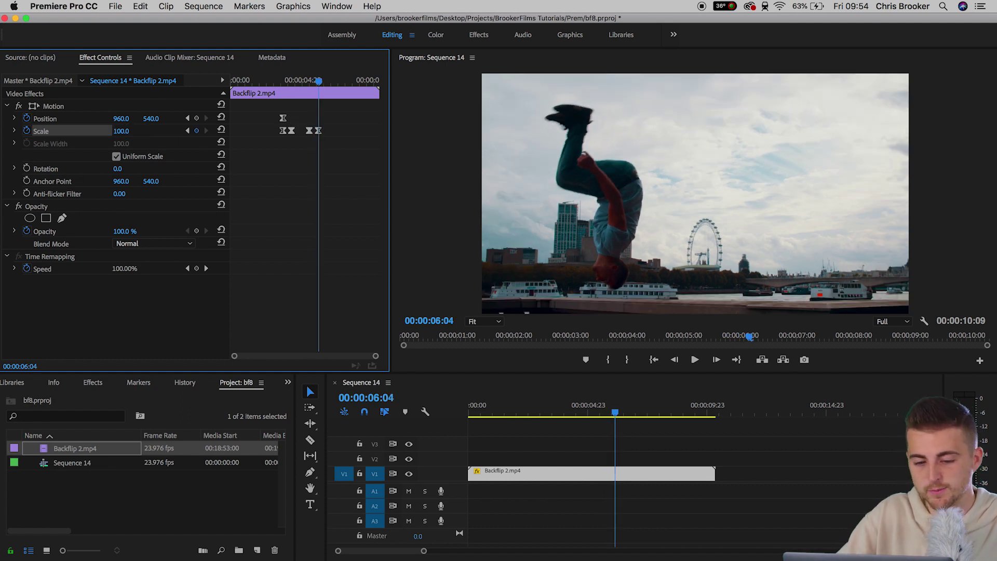
{"action": "left_click_drag", "start_coordinate": [298, 86], "coordinate": [278, 82]}
{"action": "key", "text": "space"}
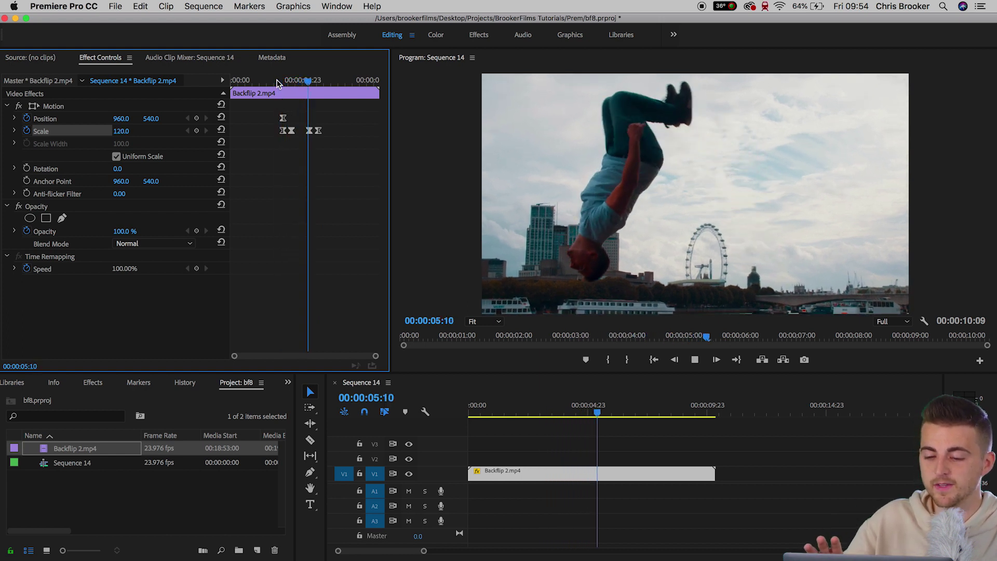
{"action": "left_click", "coordinate": [278, 82]}
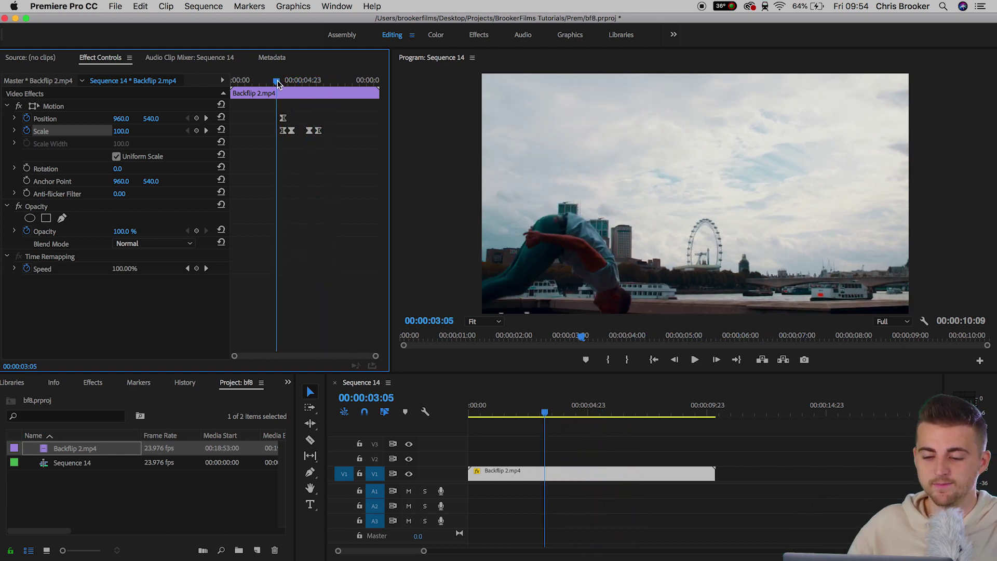
{"action": "key", "text": "space"}
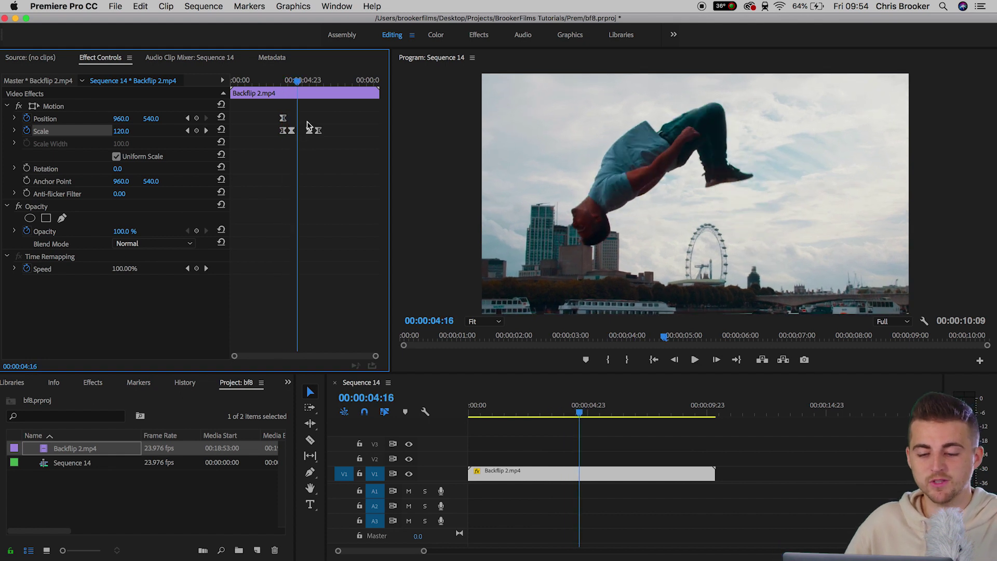
{"action": "key", "text": "equal"}
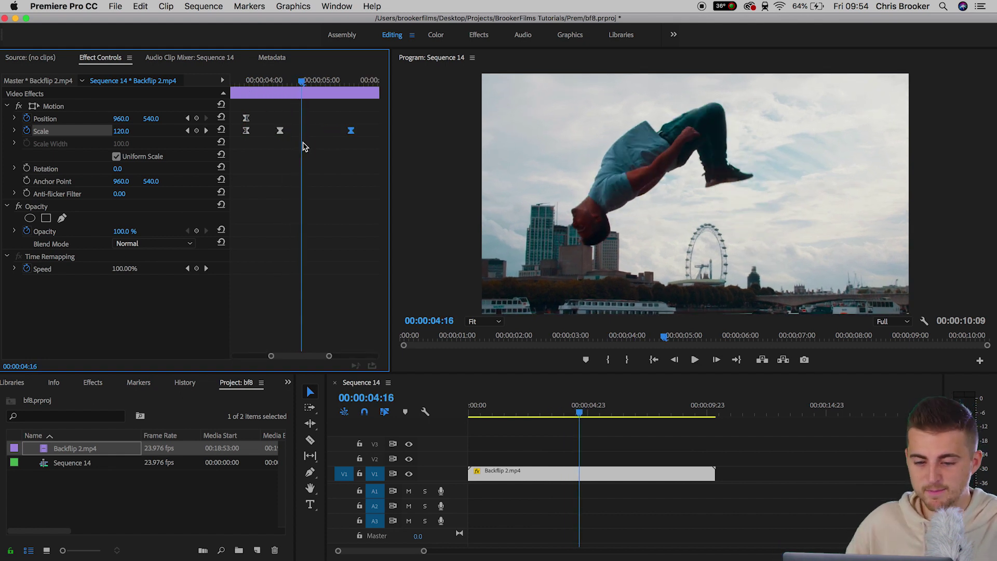
{"action": "key", "text": "minus"}
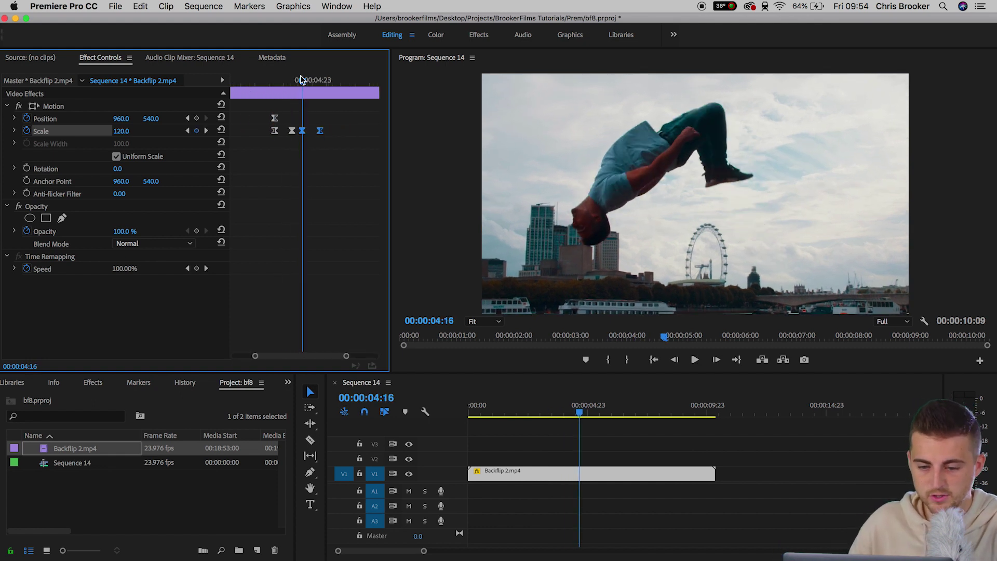
{"action": "key", "text": "space"}
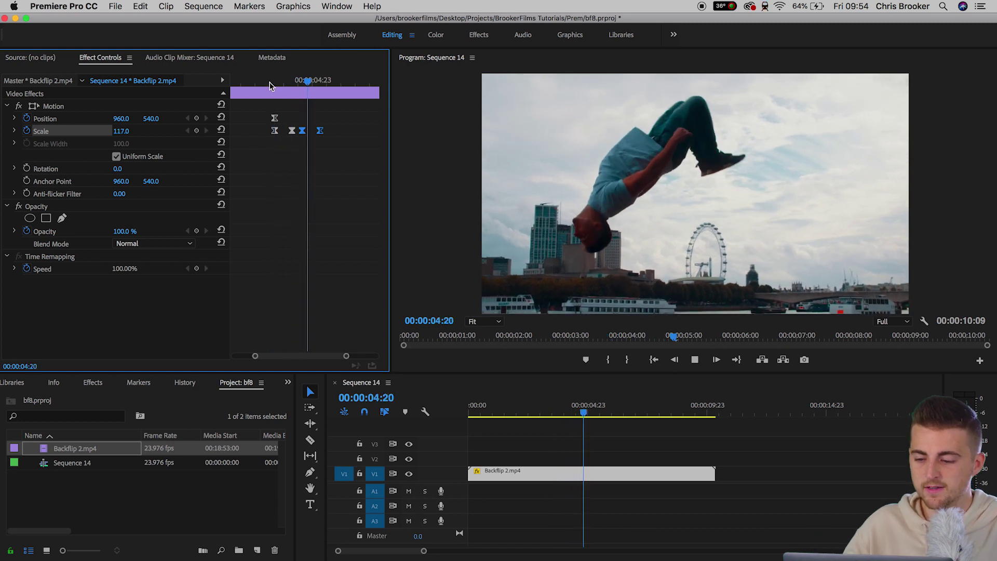
{"action": "left_click", "coordinate": [268, 82]}
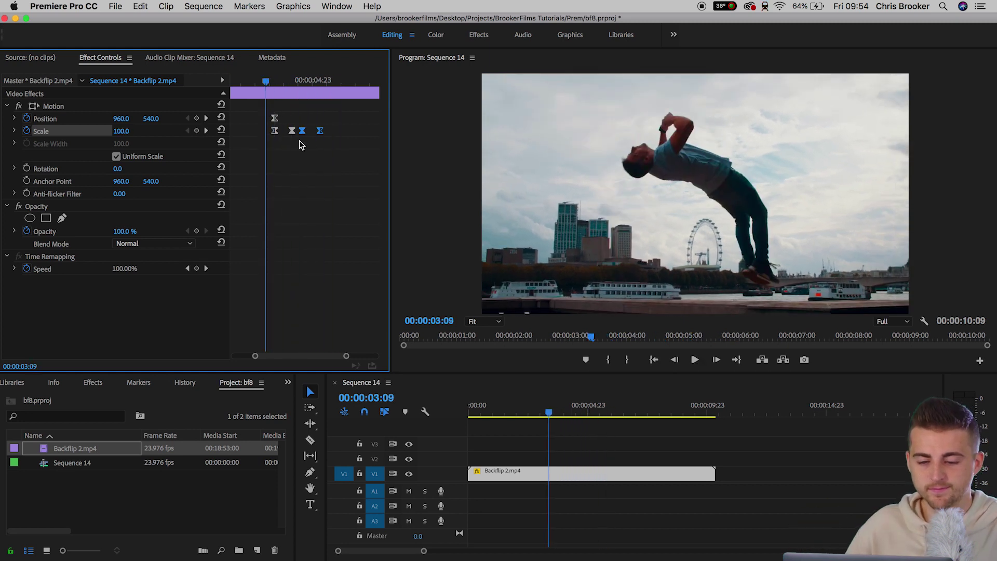